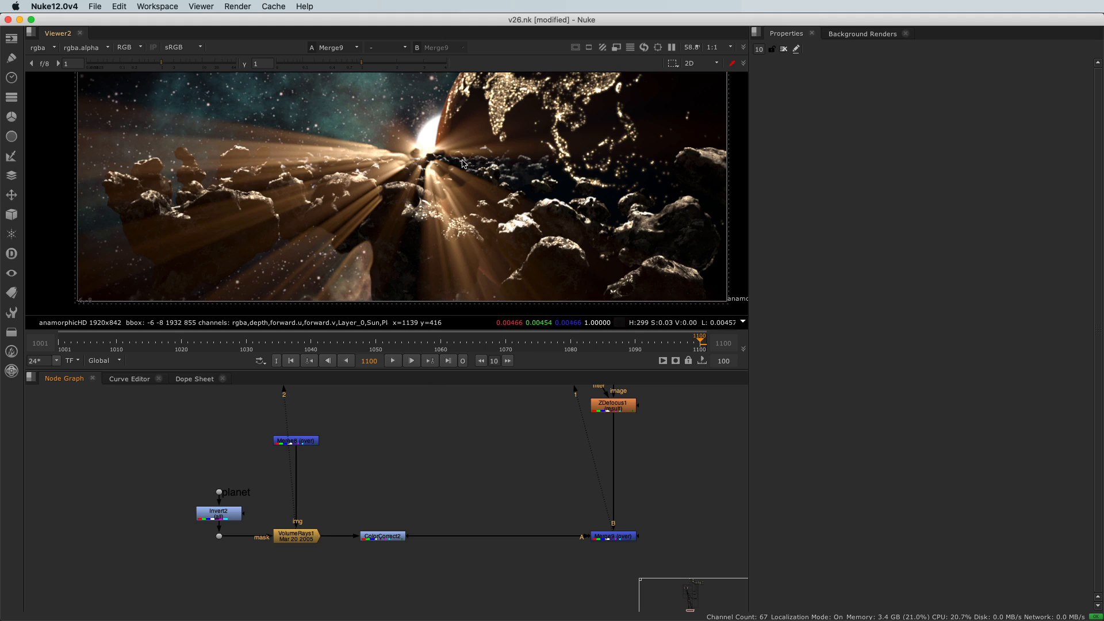
left_click_drag(537, 488, 653, 567)
scroll(644, 544, "down", 5)
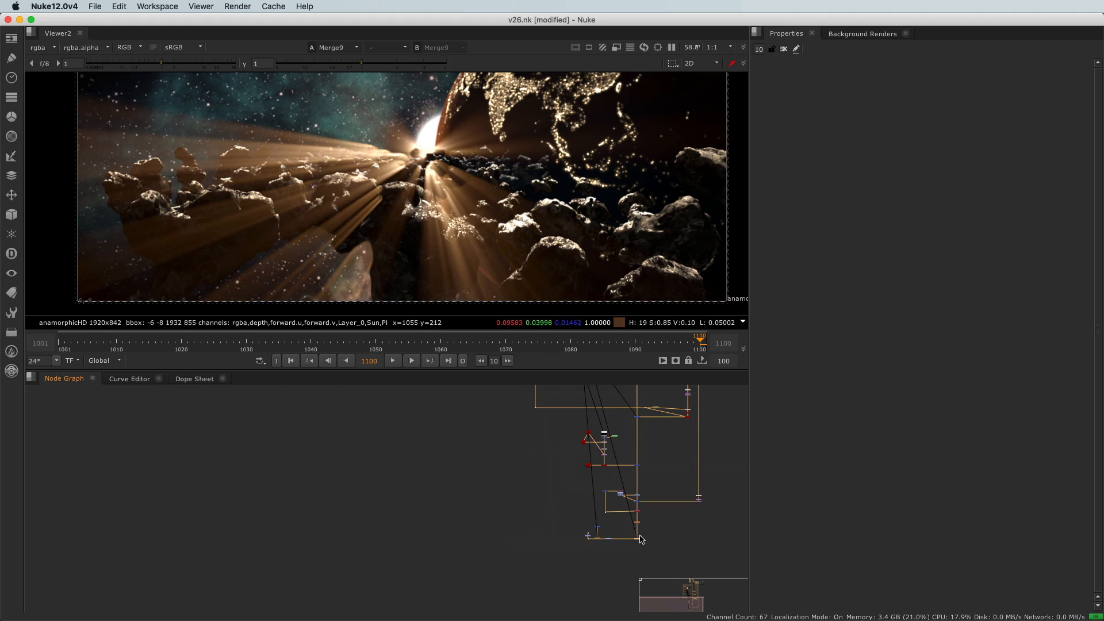
scroll(650, 509, "up", 5)
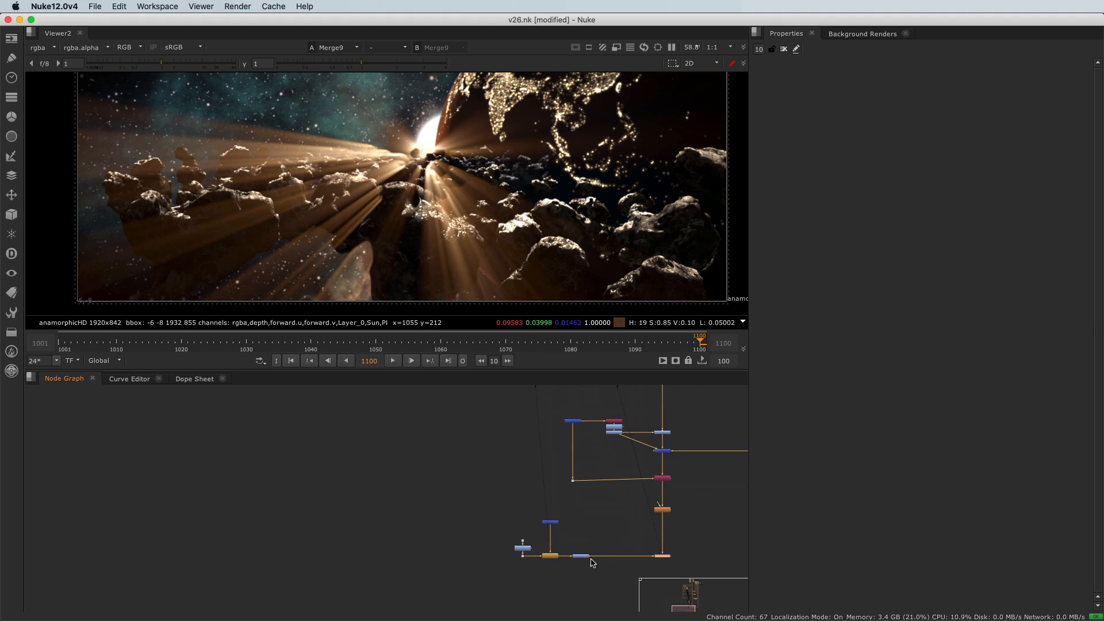
middle_click_drag(615, 546, 580, 520)
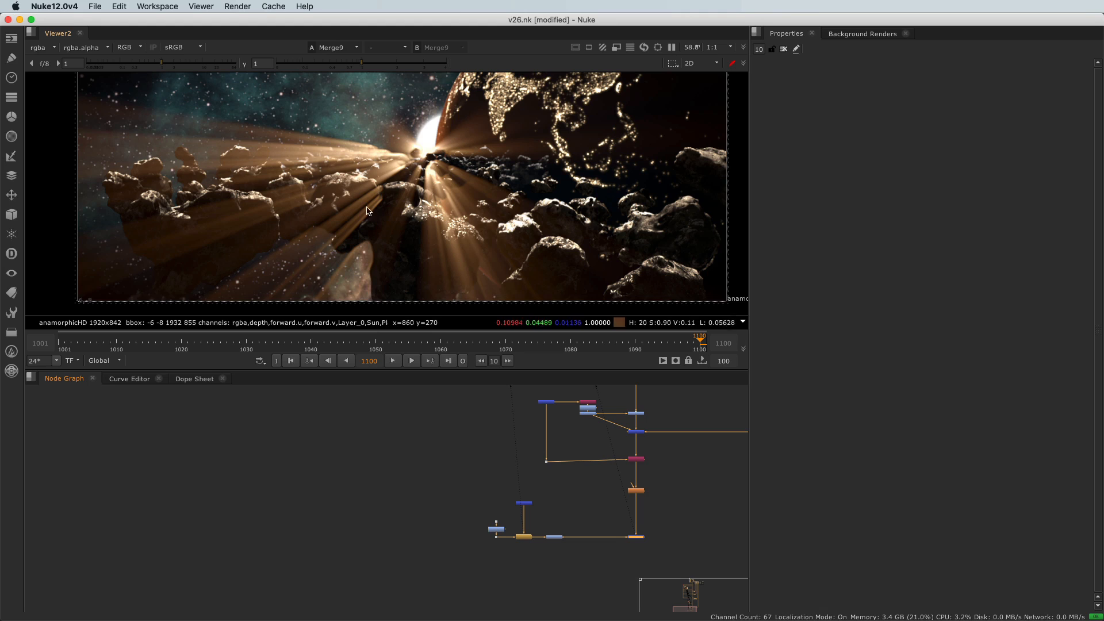
scroll(368, 199, "up", 2)
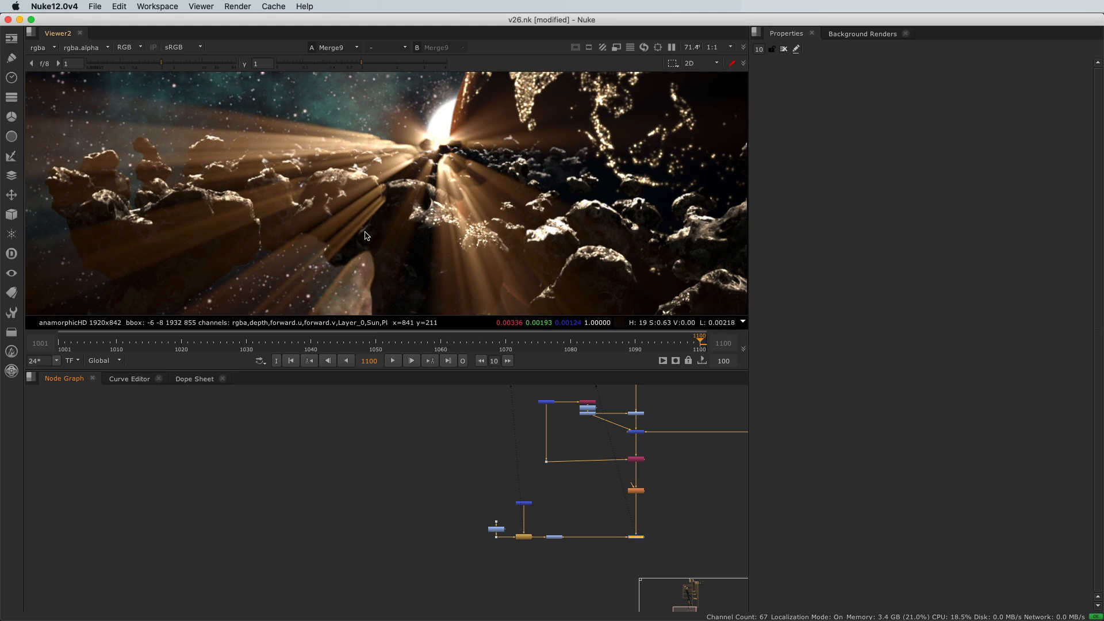
scroll(371, 233, "up", 1)
- Insert a stencil Merge between ColorCorrect2 and Merge9, with Merge8 as its A input, and set its mix to 0.695
scroll(569, 519, "up", 6)
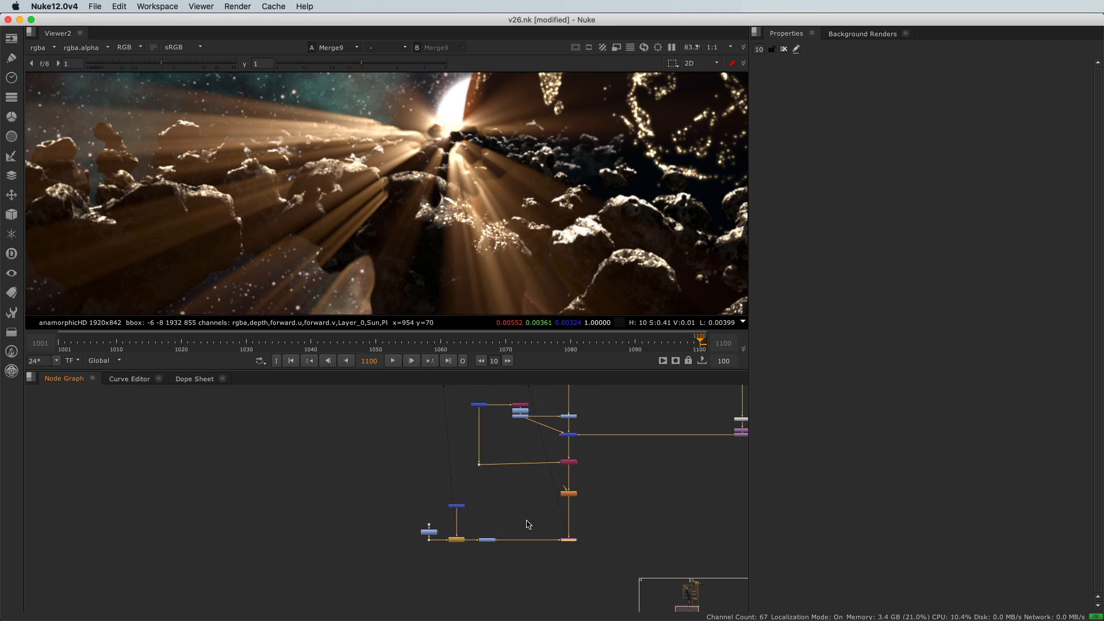
left_click(511, 536)
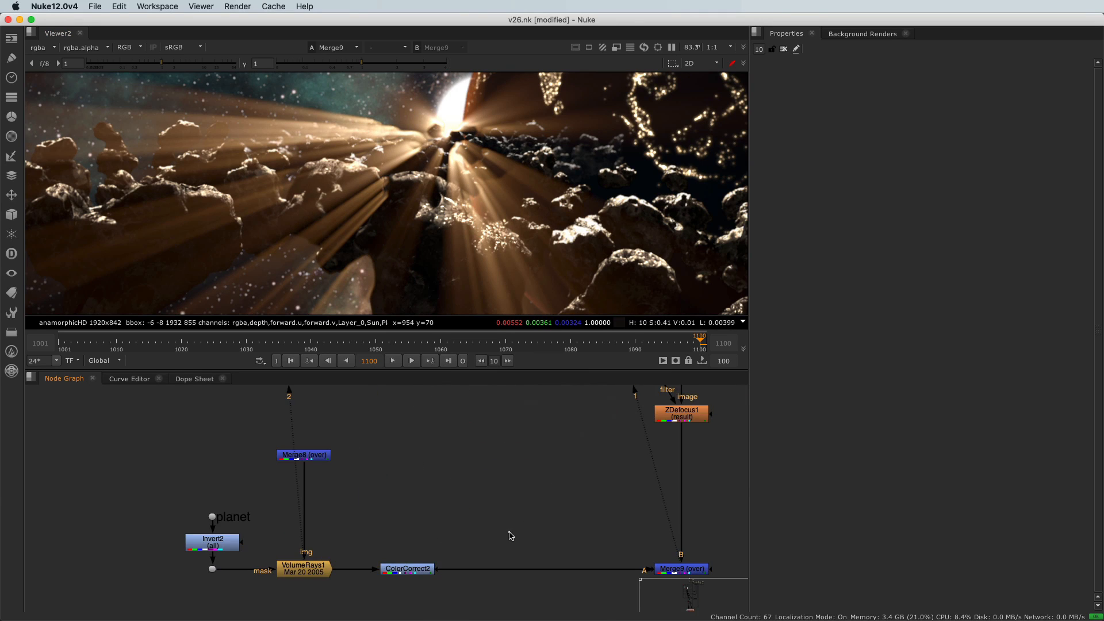
key("m")
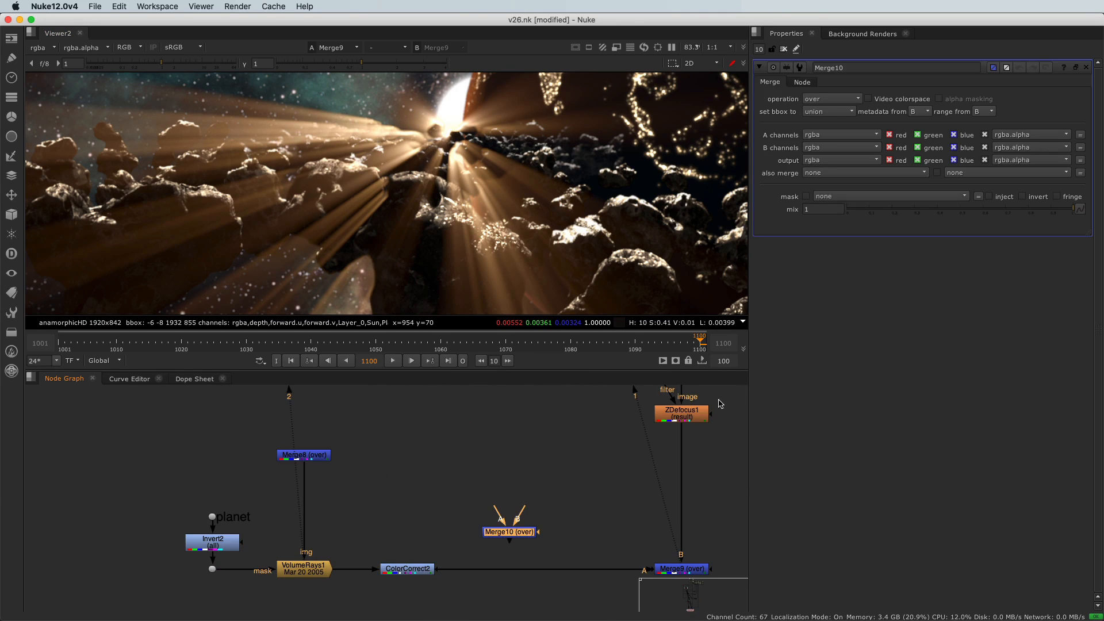
left_click(825, 101)
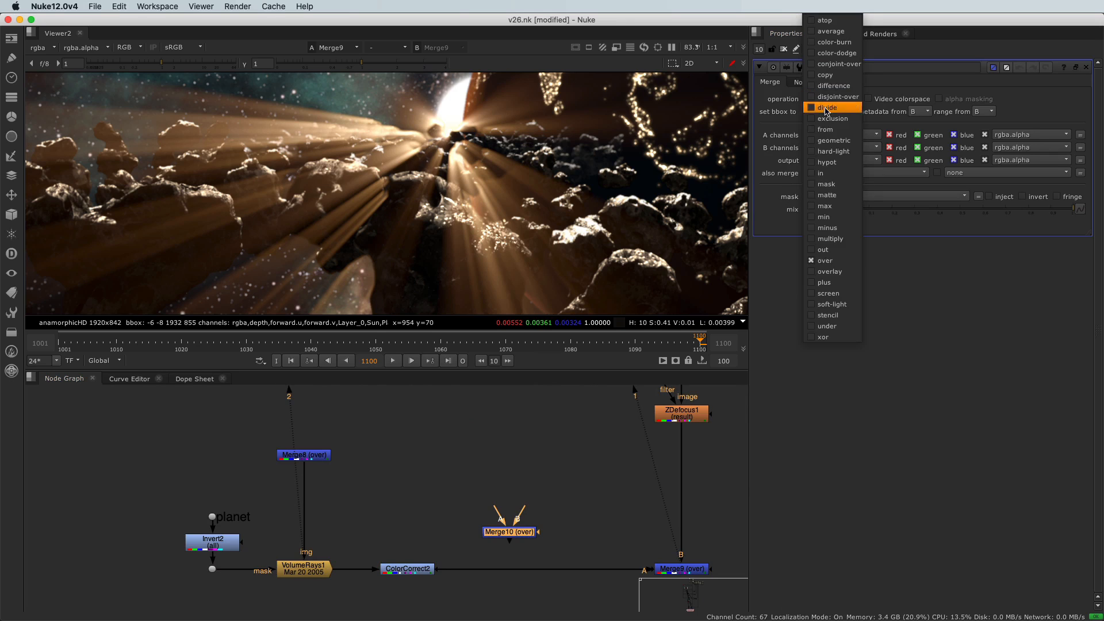
left_click(839, 316)
left_click_drag(522, 535, 321, 461)
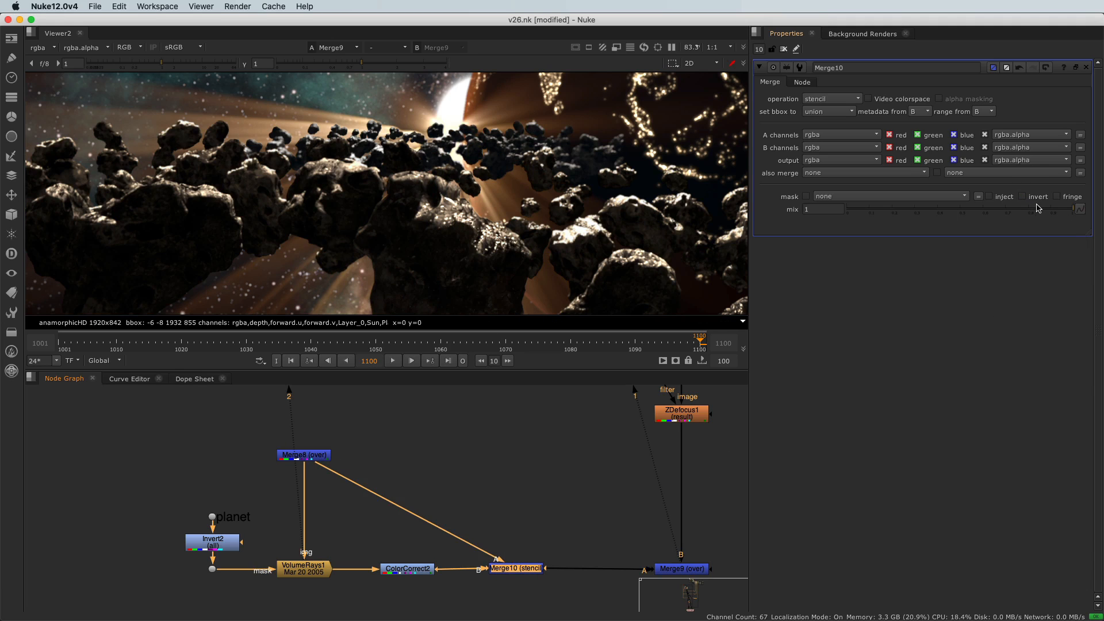
left_click_drag(1038, 208, 1004, 211)
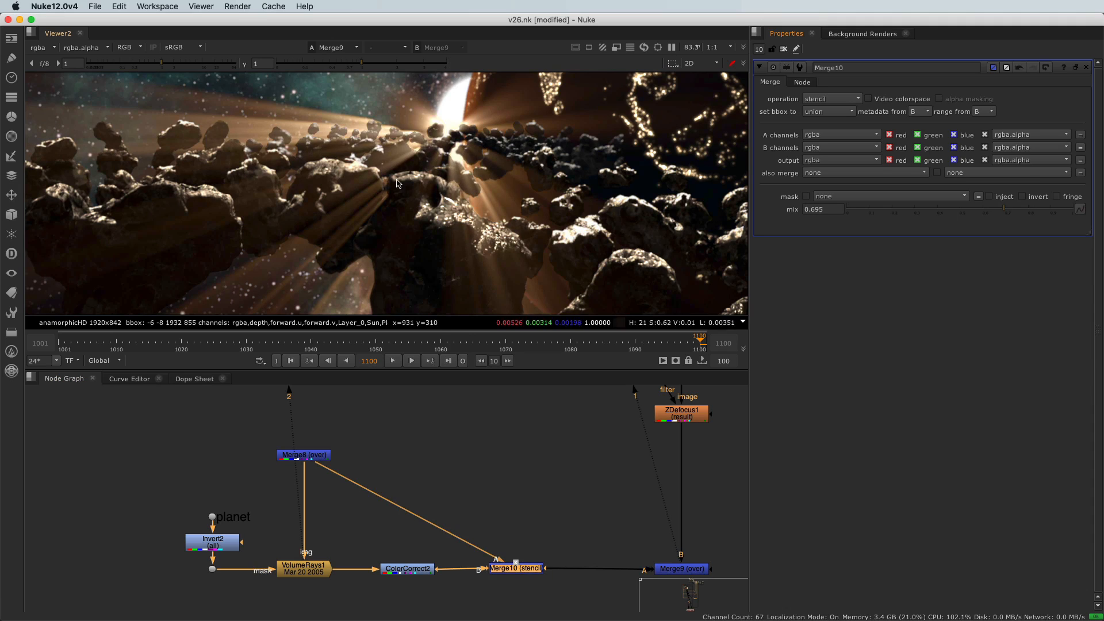
scroll(379, 201, "down", 3)
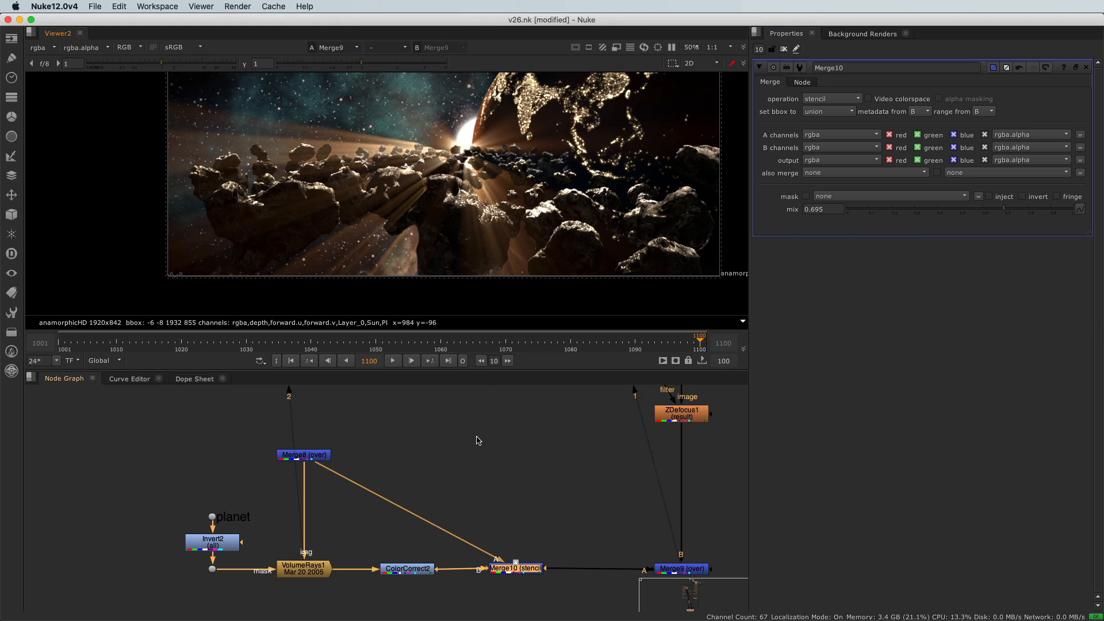
- Show the output of the Grade1 depth matte node in the viewer
scroll(476, 440, "down", 3)
middle_click_drag(477, 441, 424, 483)
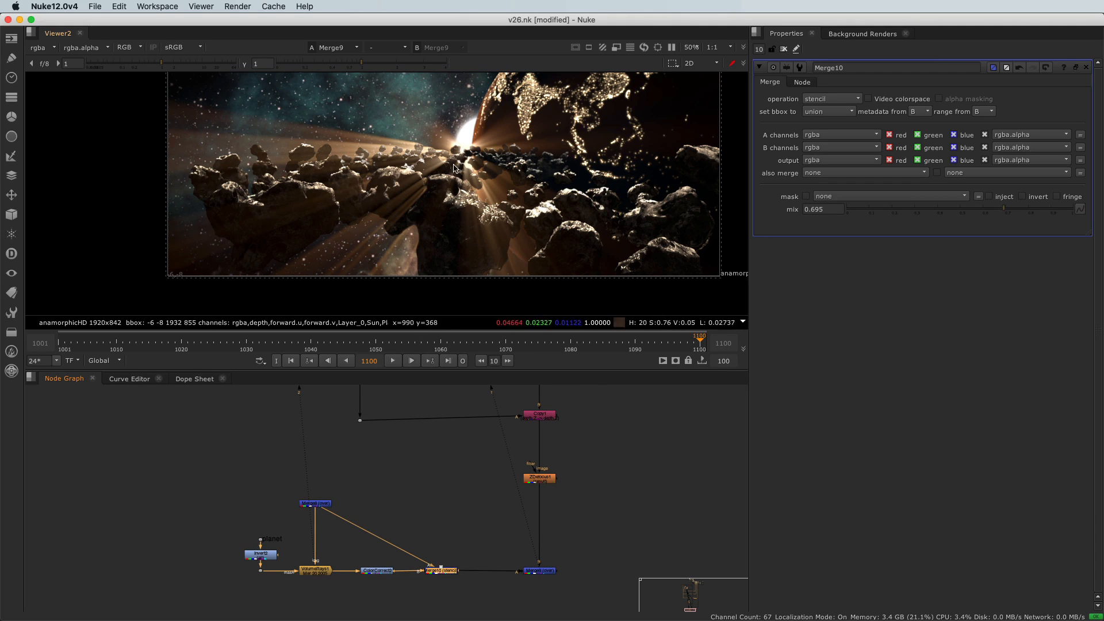
middle_click_drag(438, 463, 418, 566)
scroll(424, 439, "up", 3)
scroll(426, 442, "up", 1)
left_click(426, 430)
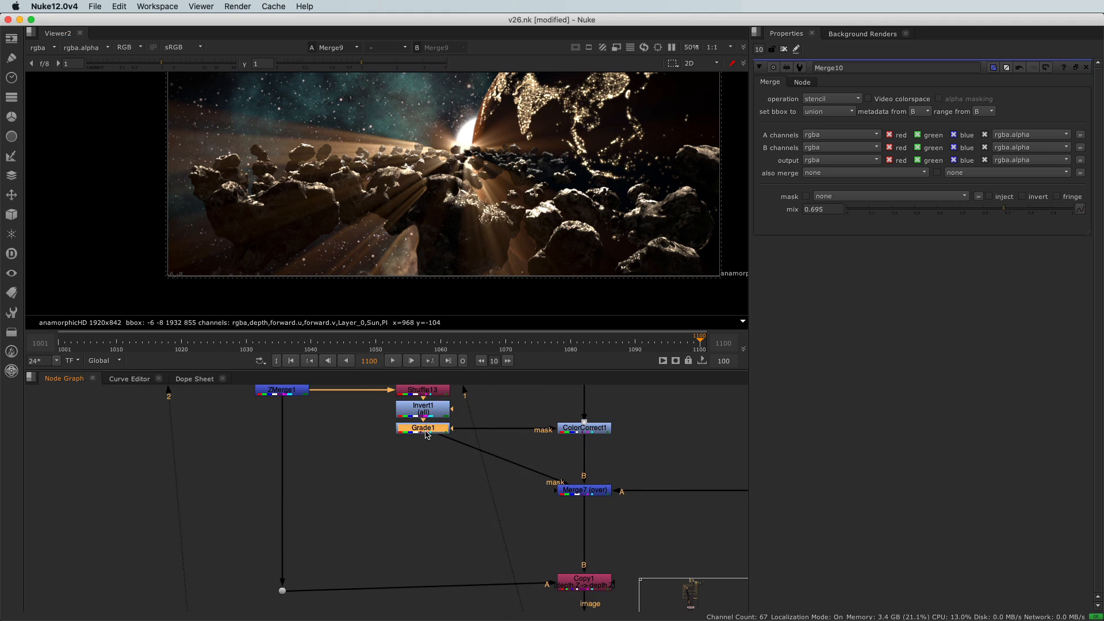
key("1")
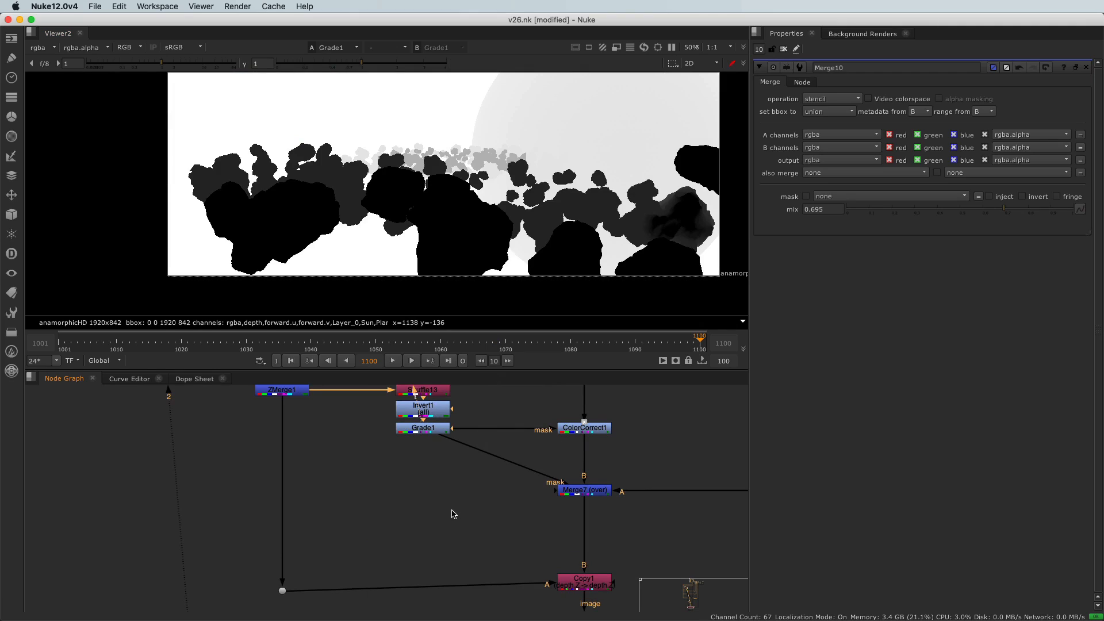
- Add a new Grade node fed by Grade1, place it above the stencil Merge, and view its output
middle_click_drag(454, 514, 470, 489)
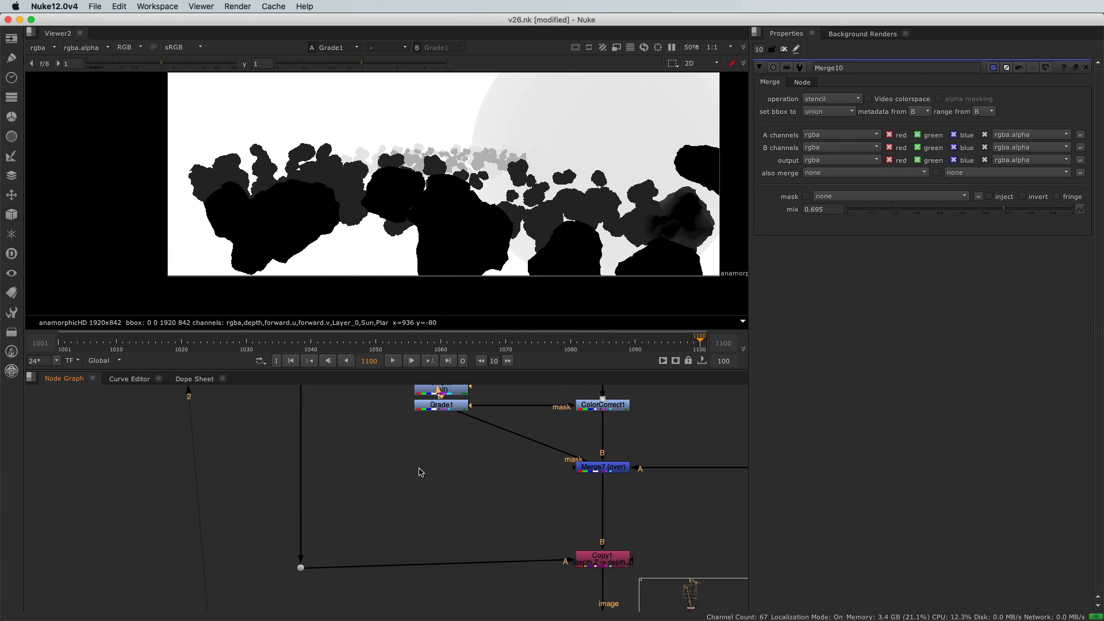
key("g")
left_click_drag(403, 466, 440, 397)
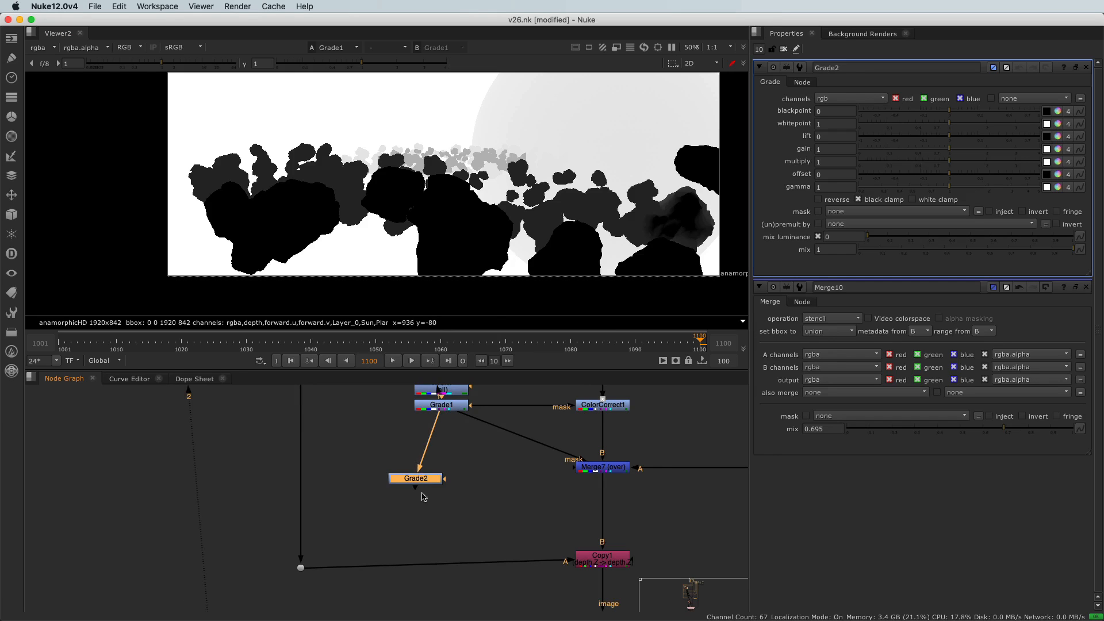
left_click_drag(426, 486, 476, 525)
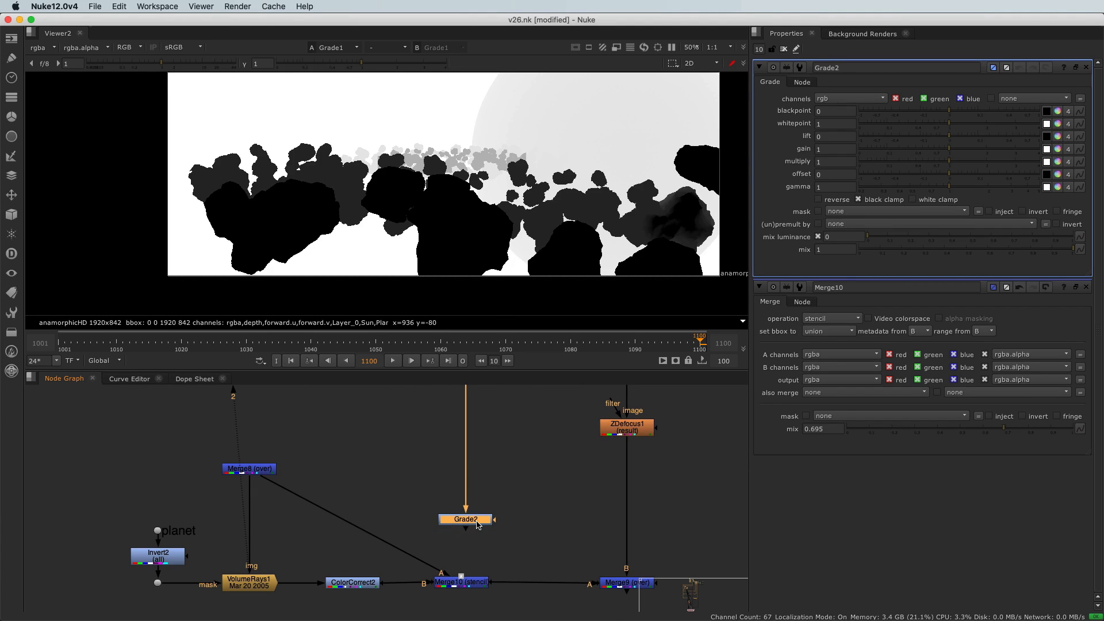
key("1")
left_click(476, 521)
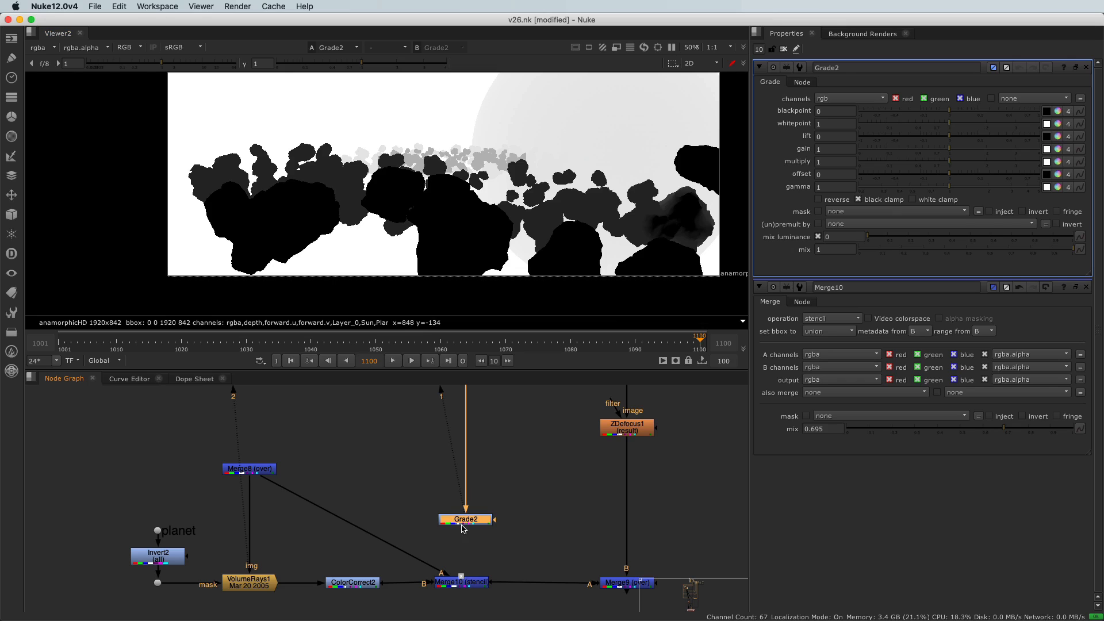
left_click_drag(463, 528, 463, 518)
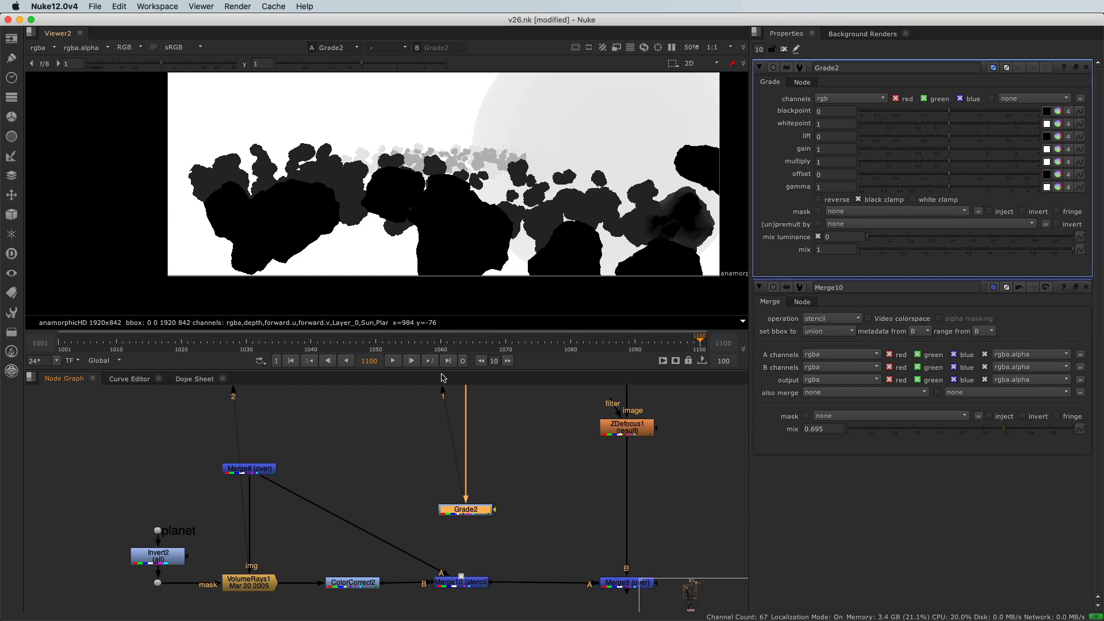
- Raise the depth matte's contrast in Grade2 with whitepoint 0.64 and blackpoint 0.01
left_click(946, 125)
left_click_drag(946, 125, 942, 125)
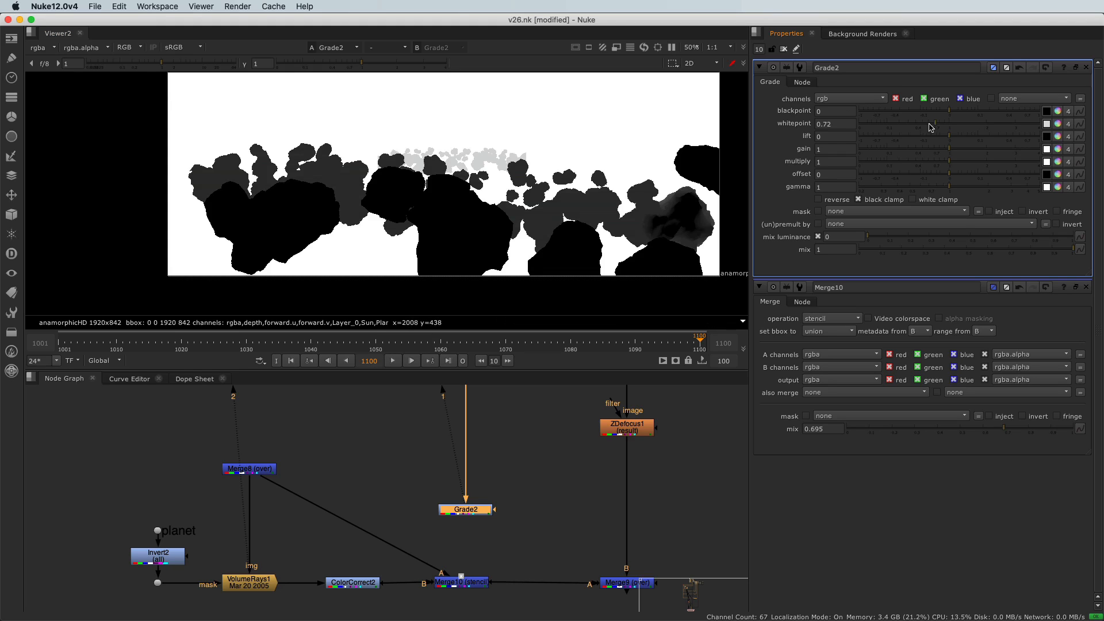
left_click_drag(936, 127, 935, 127)
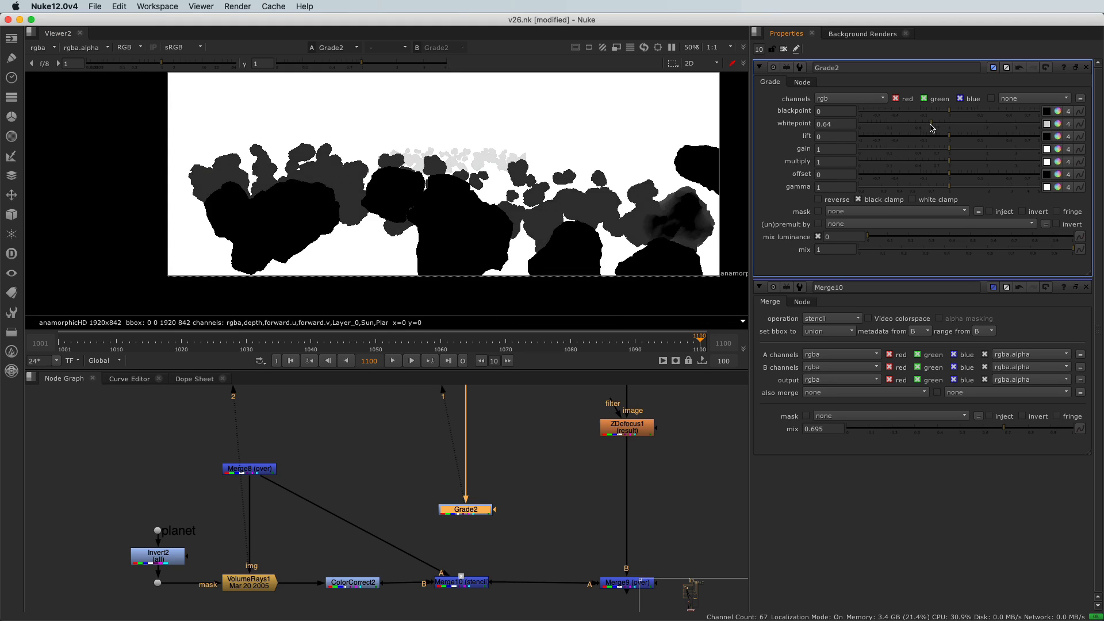
mouse_move(950, 113)
left_mouse_down()
mouse_move(971, 114)
mouse_move(958, 113)
left_mouse_up()
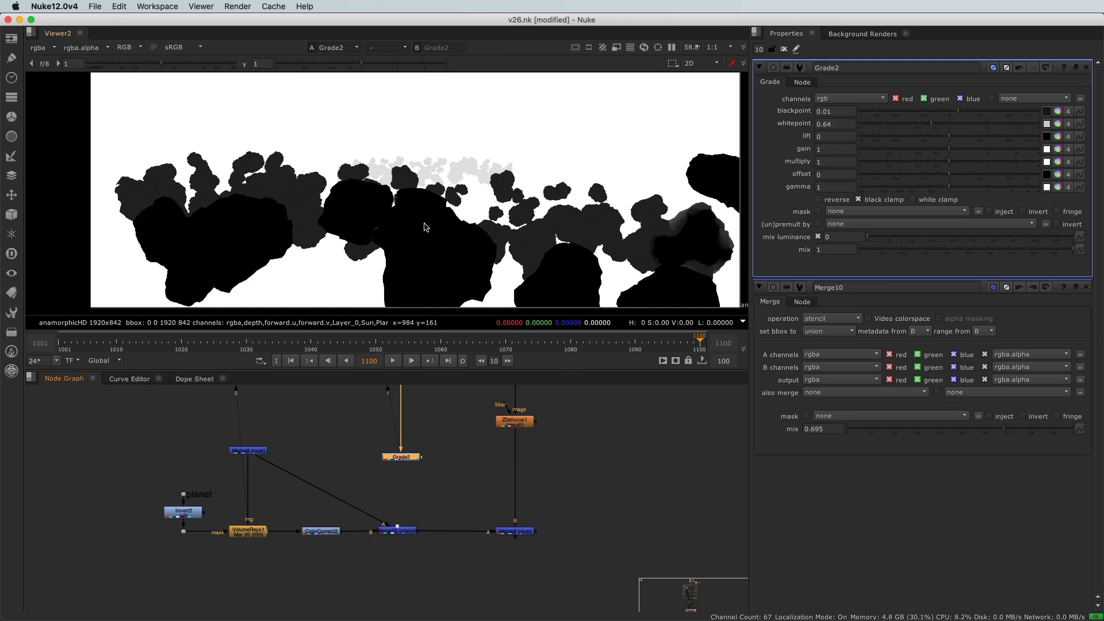
scroll(425, 224, "down", 3)
scroll(425, 224, "up", 5)
scroll(424, 225, "down", 3)
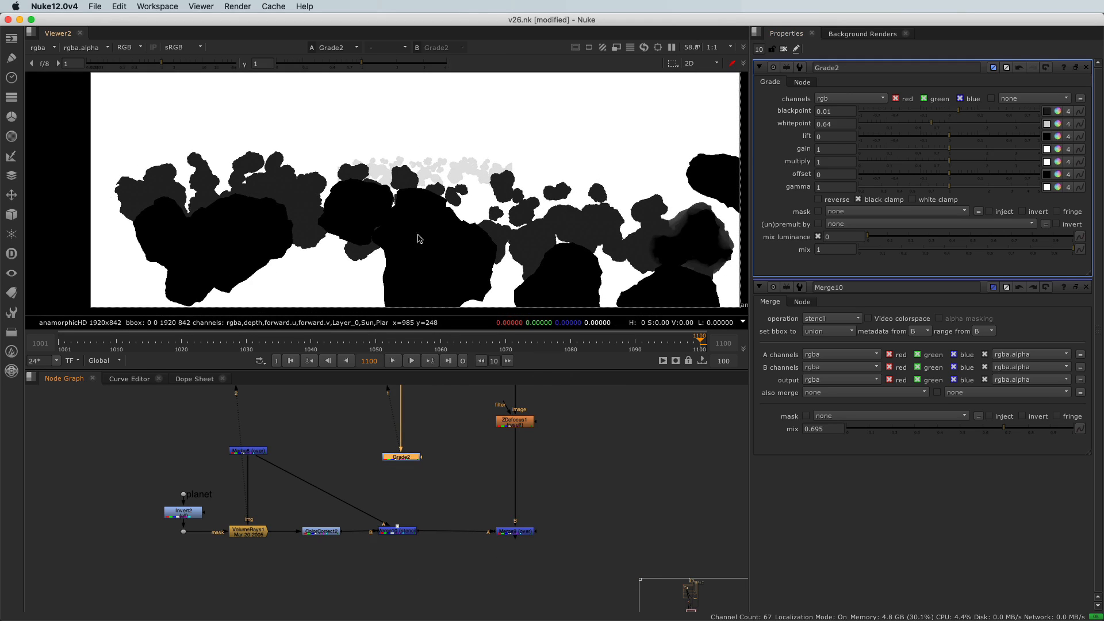
- Enable white clamp on Grade2 and set its channels to rgba
left_click(924, 200)
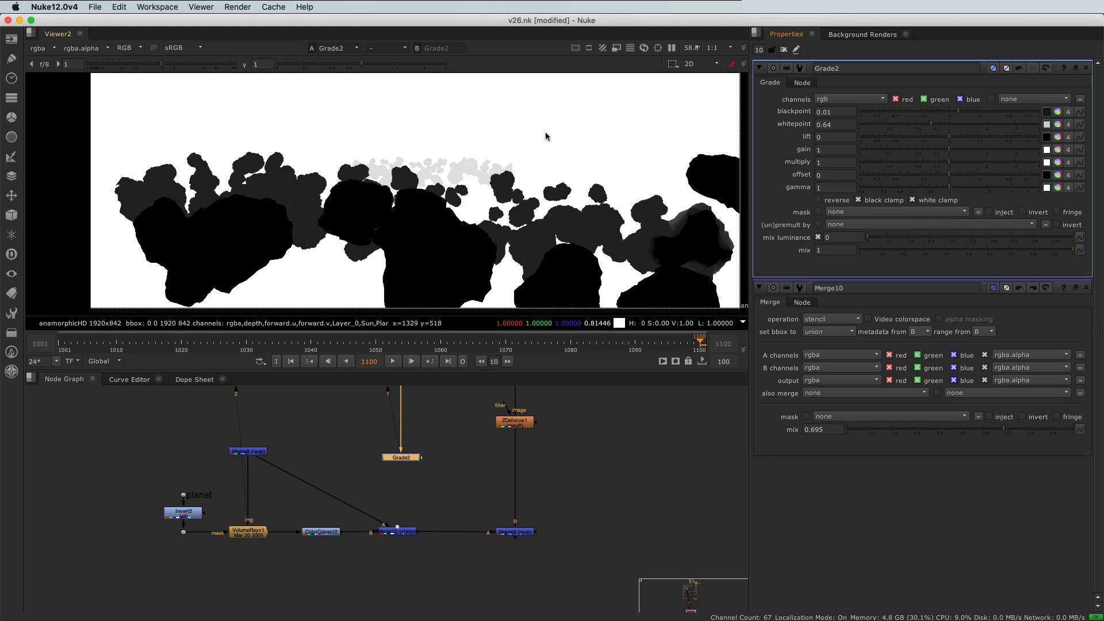
left_click(850, 100)
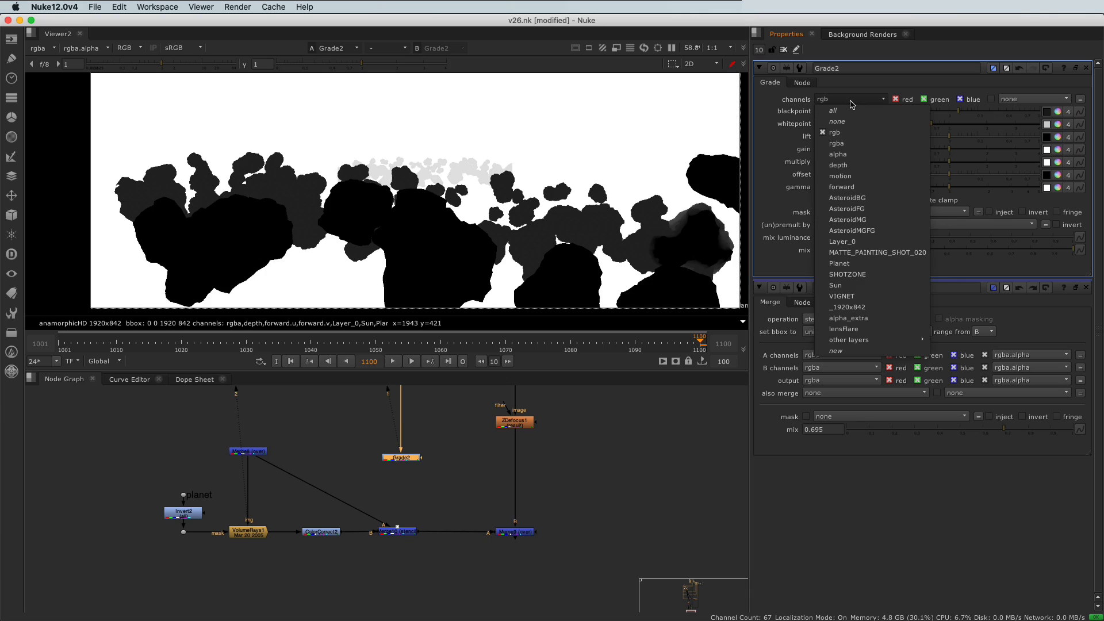
left_click(840, 144)
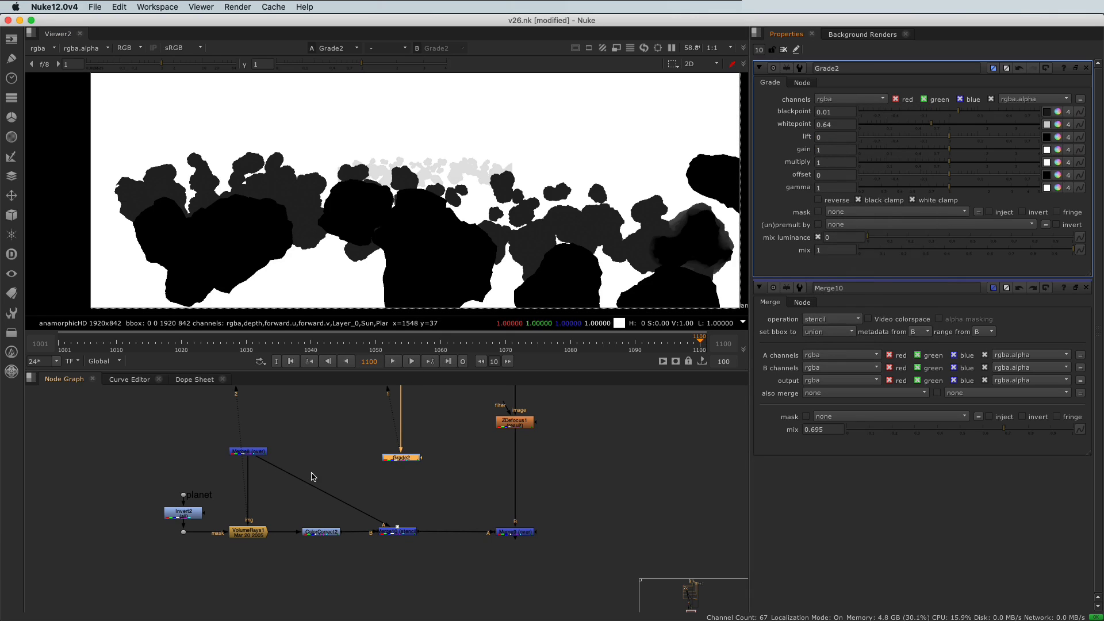
- Add an Invert node directly after Grade2 to invert the depth matte
scroll(419, 475, "up", 2)
left_click_drag(351, 421, 461, 478)
key("Tab")
type("invert")
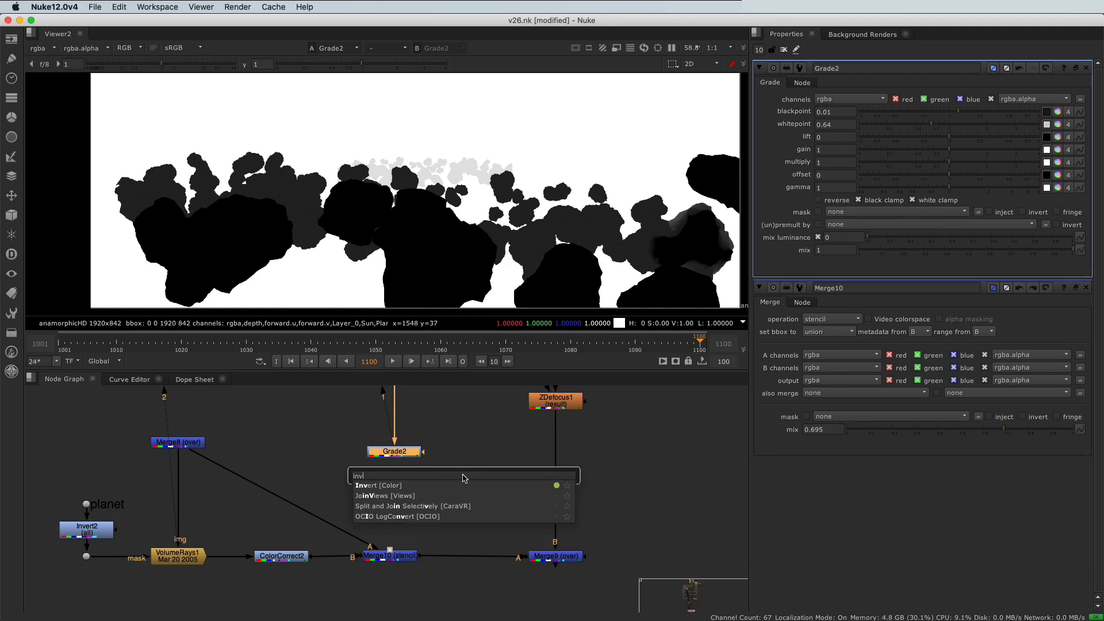
key("Return")
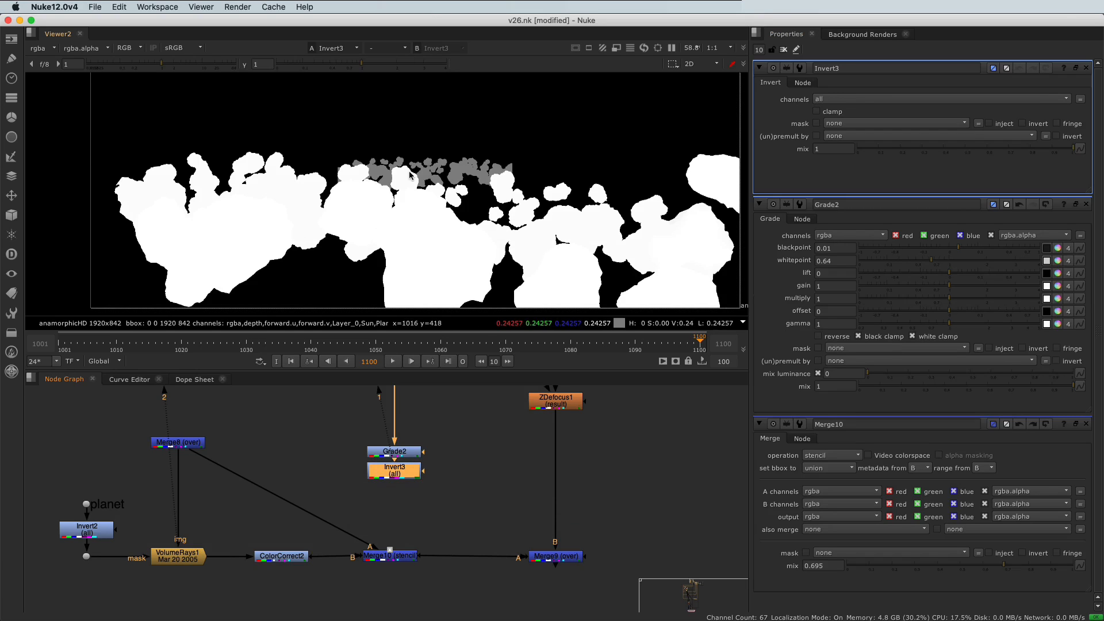
scroll(409, 174, "down", 1)
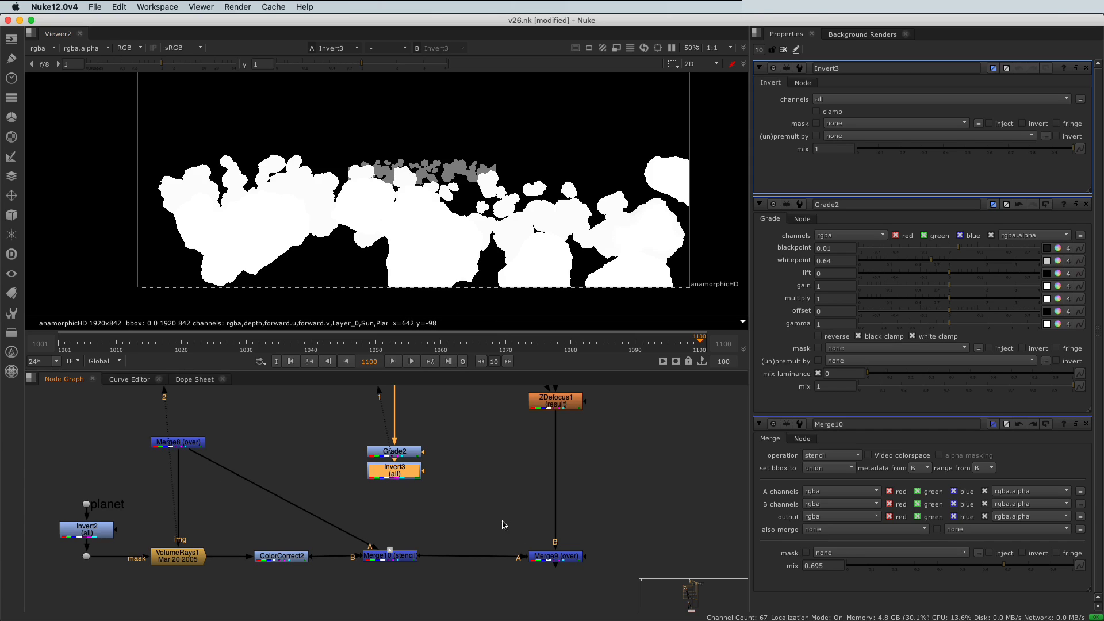
- View the Merge9 output and switch the stencil Merge's A input from Merge8 to Invert3, comparing both sources
middle_click_drag(504, 526, 458, 493)
left_click_drag(455, 486, 567, 556)
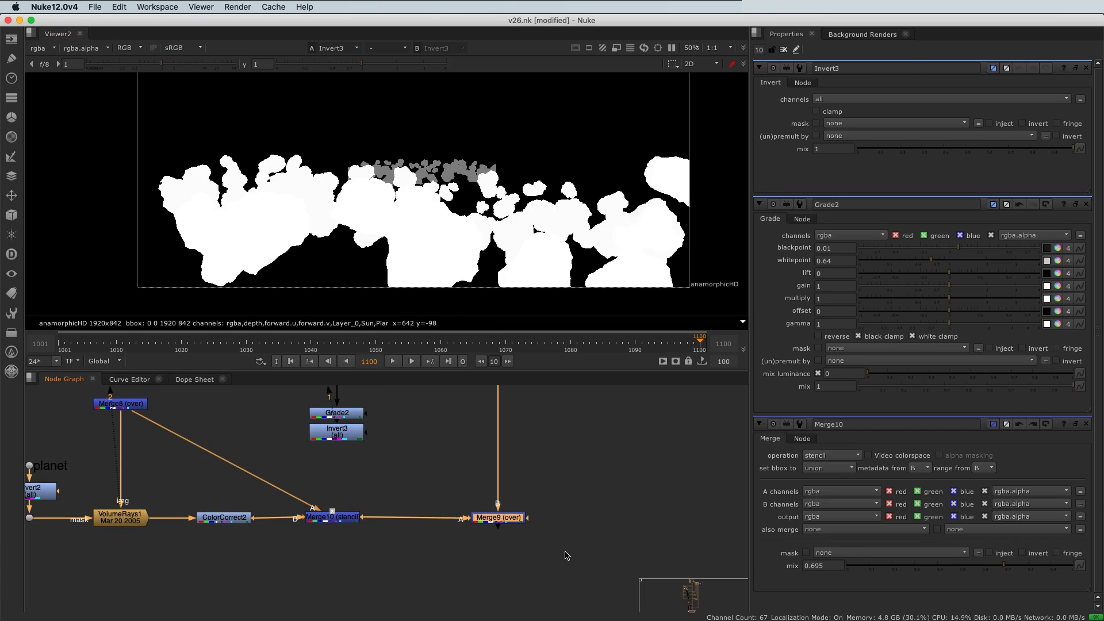
key("1")
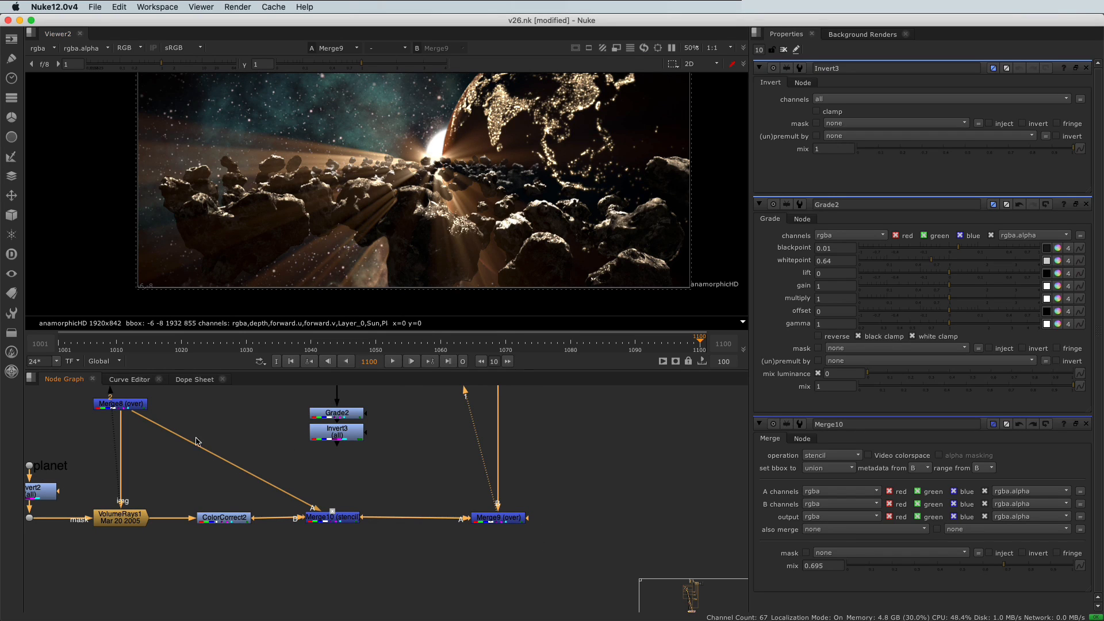
left_click_drag(143, 423, 345, 440)
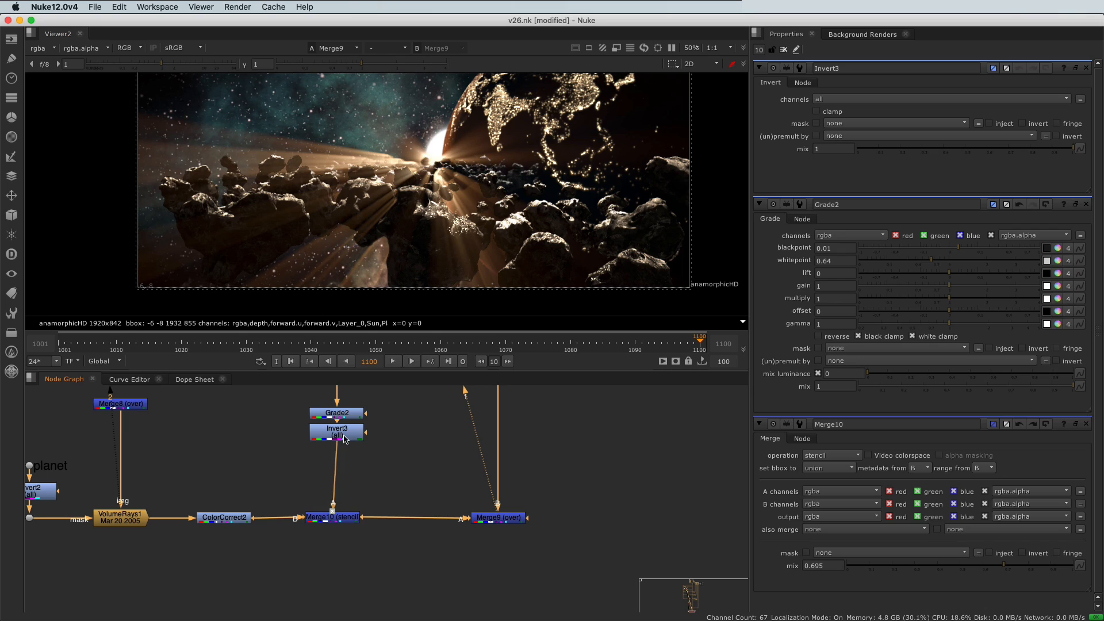
left_click_drag(340, 442, 140, 409)
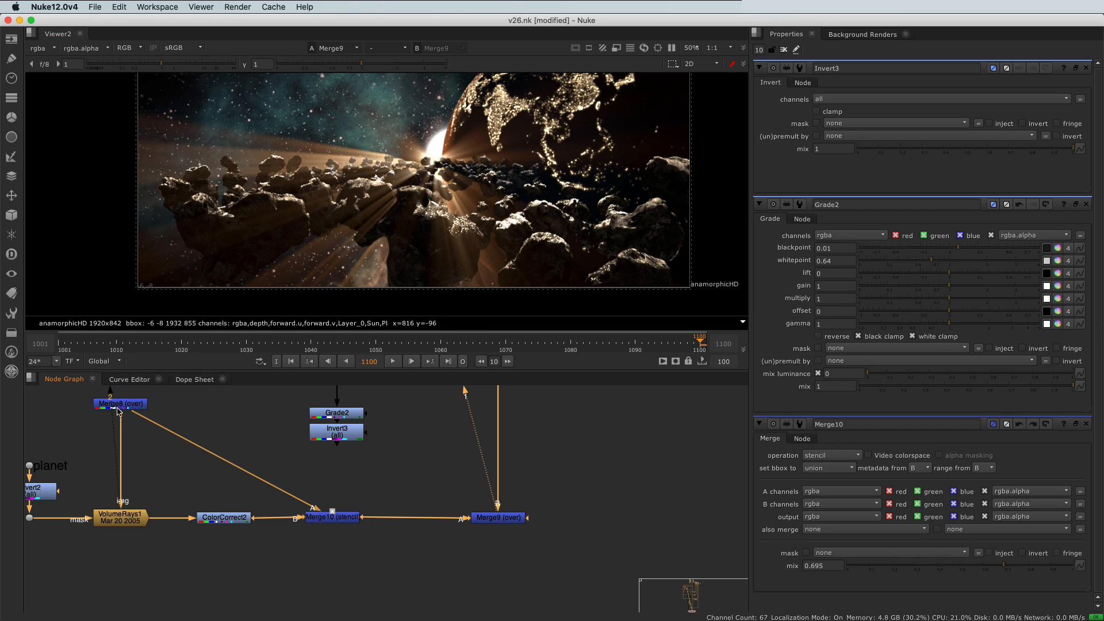
left_click_drag(133, 416, 330, 436)
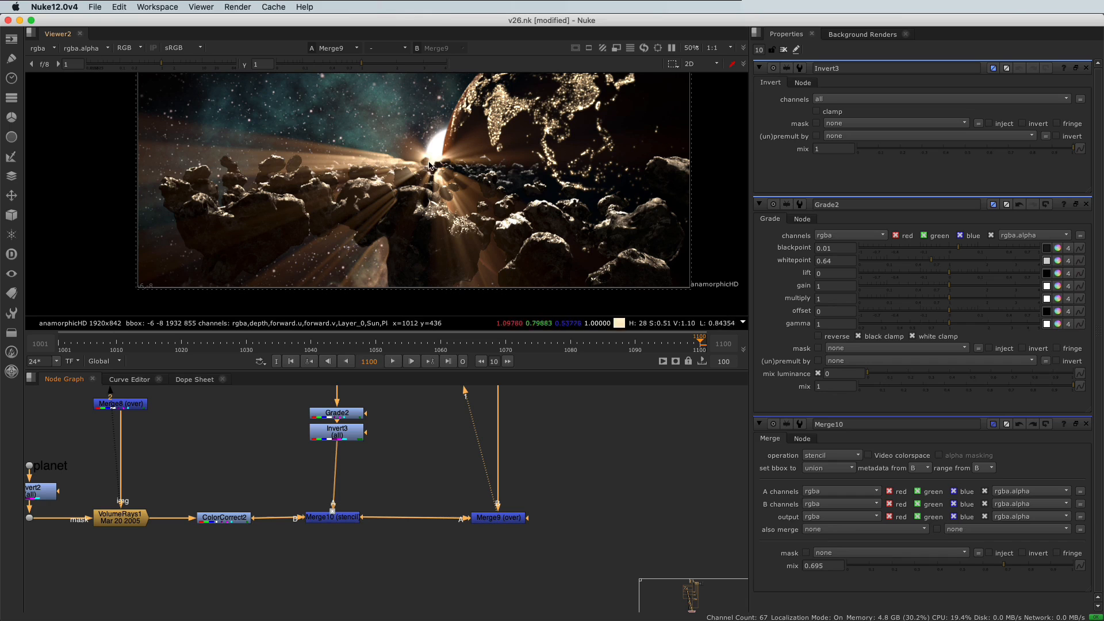
scroll(436, 170, "up", 2)
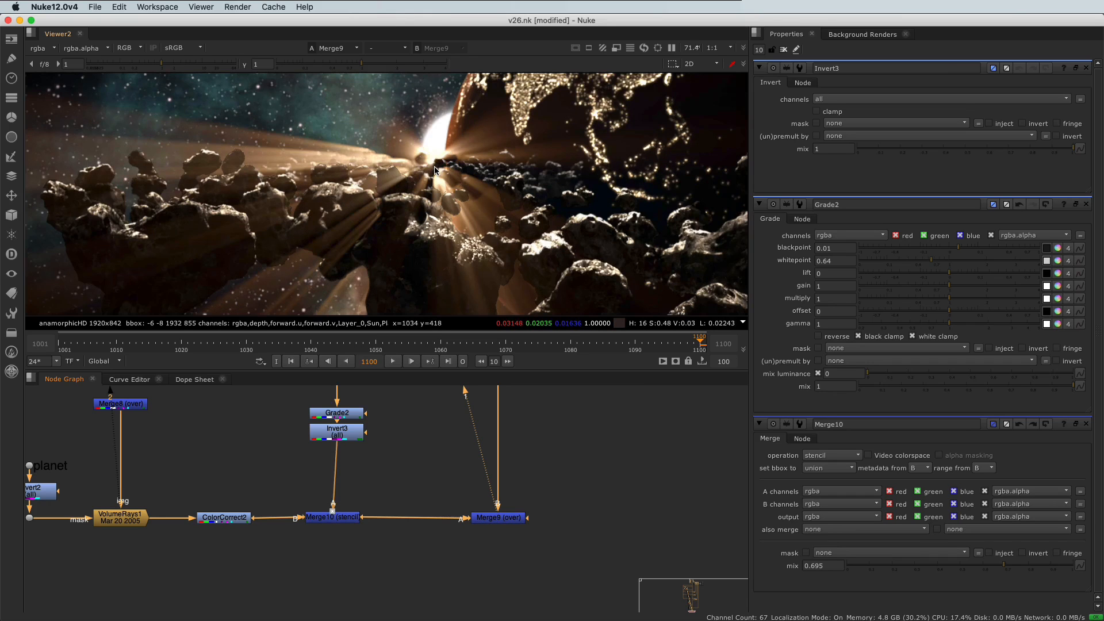
- Raise the mix of the stencil Merge10 to 0.915 and check the whole frame
scroll(434, 170, "down", 1)
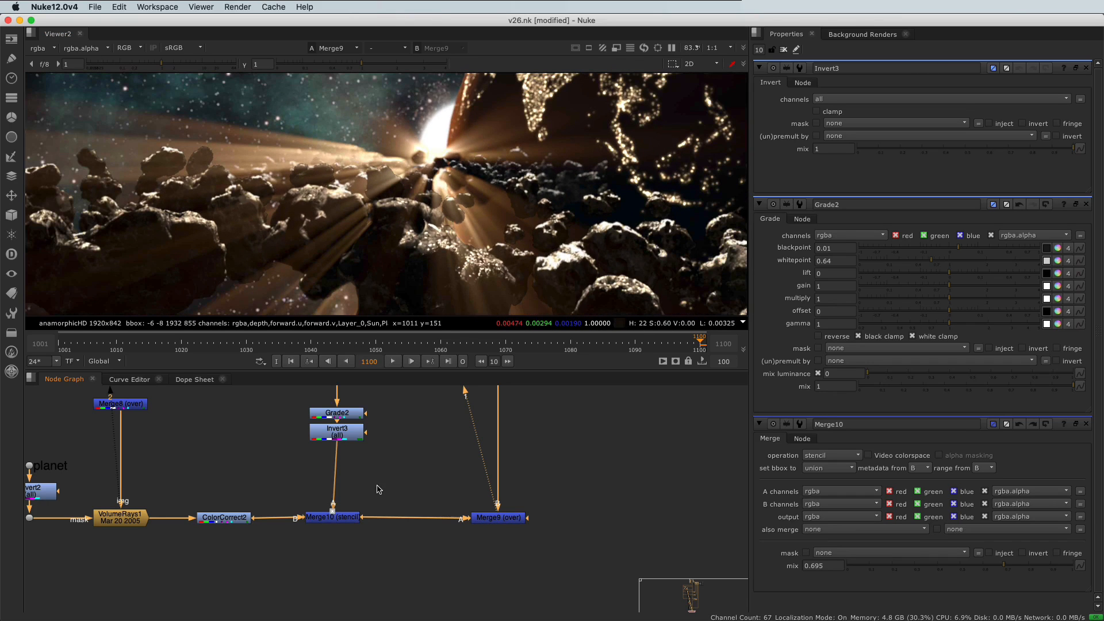
left_click_drag(352, 524, 356, 521)
double_click(357, 523)
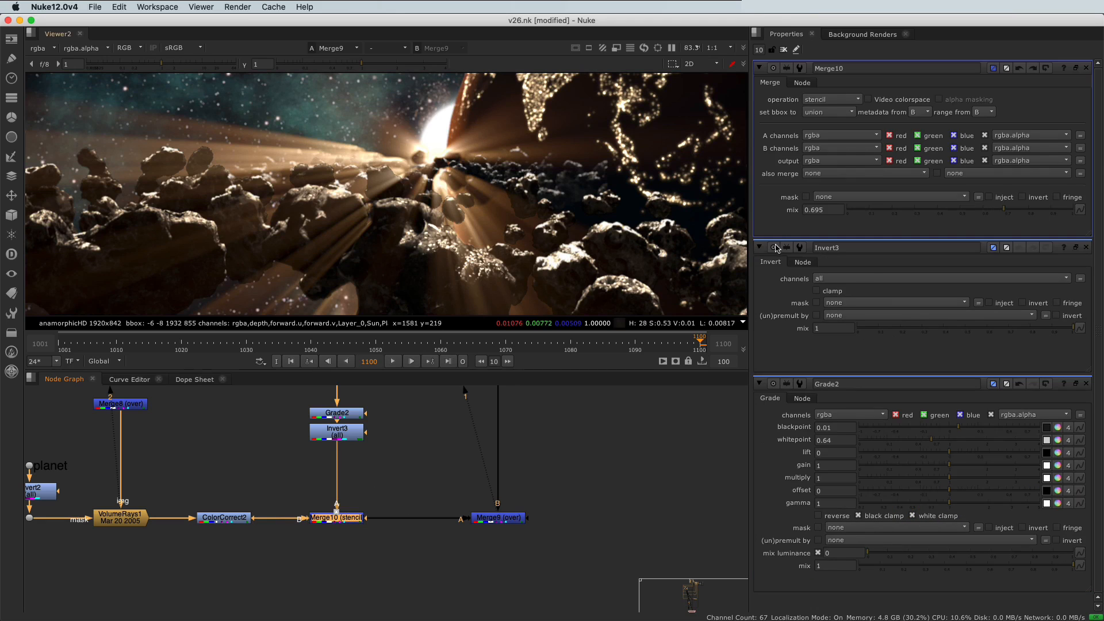
left_click_drag(1010, 211, 1053, 215)
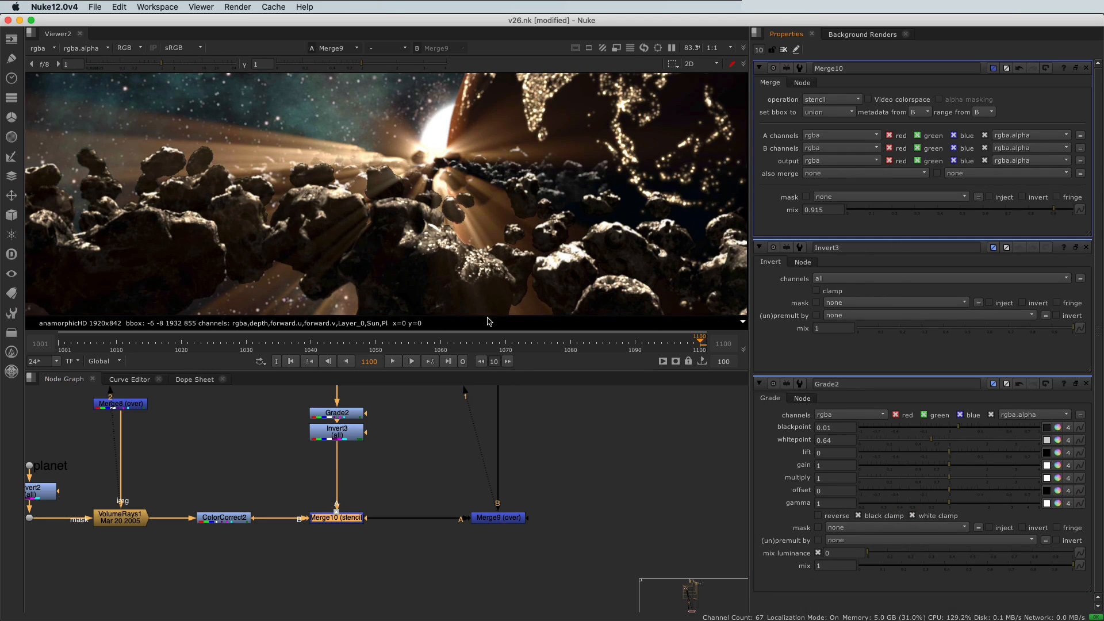
scroll(379, 172, "down", 5)
middle_click_drag(336, 147, 324, 184)
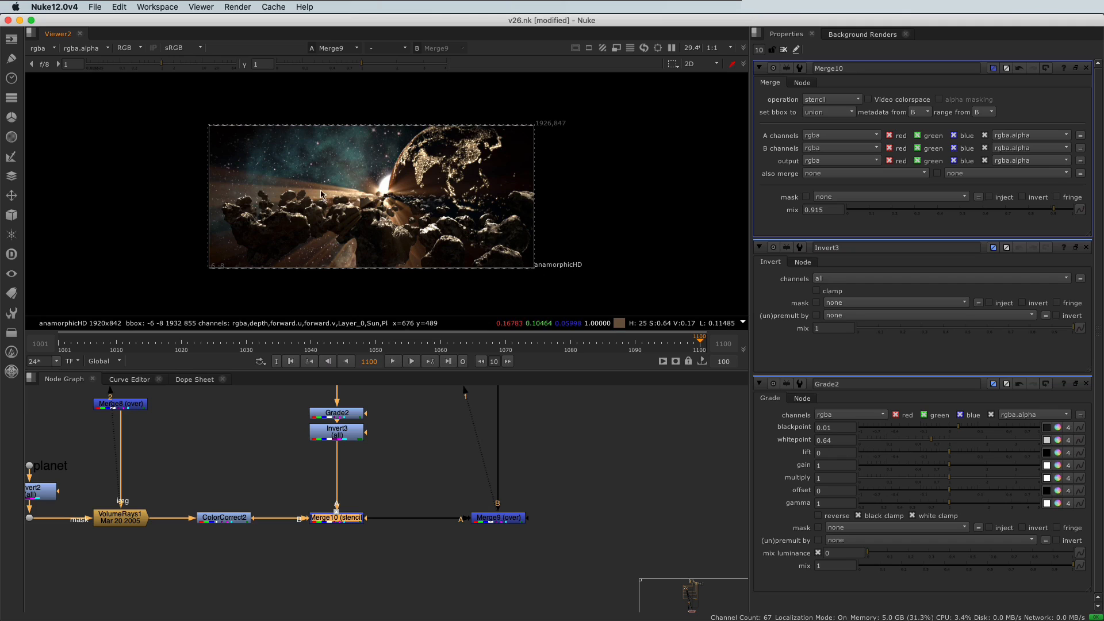
- Reduce the mix of ColorCorrect2, the colour correction on the volume rays, to 0.725
middle_click_drag(197, 531, 222, 529)
scroll(330, 219, "up", 1)
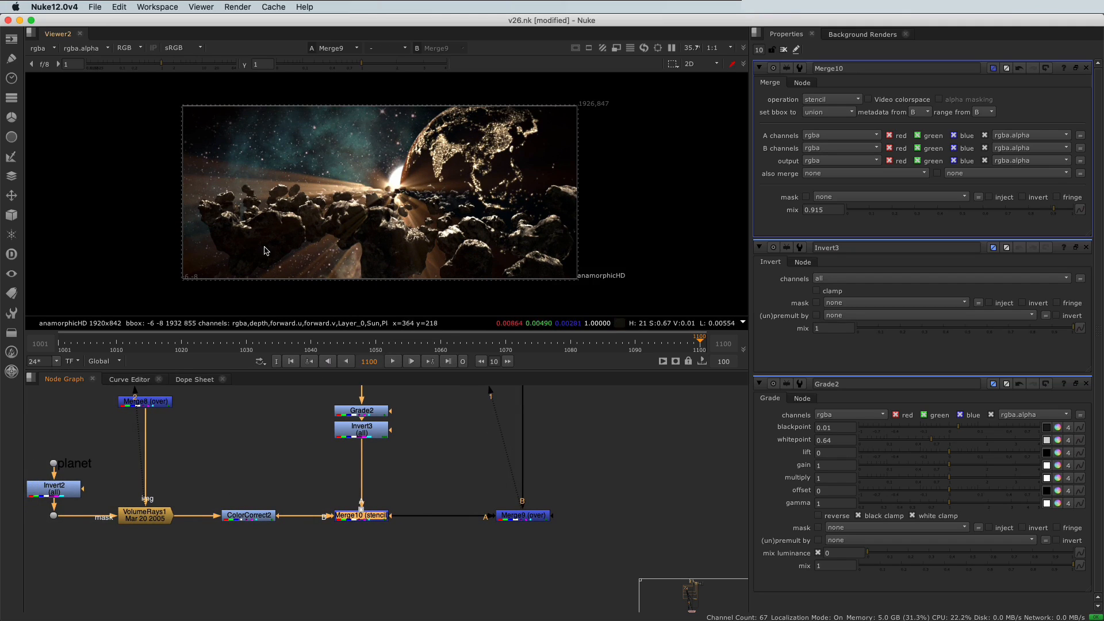
double_click(244, 520)
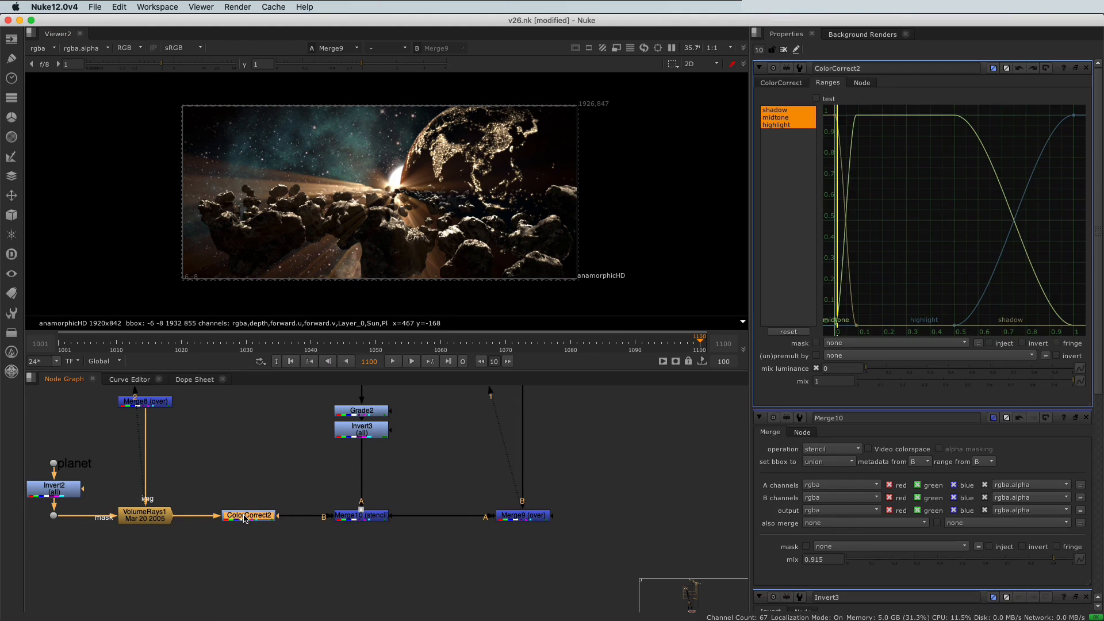
left_click(782, 83)
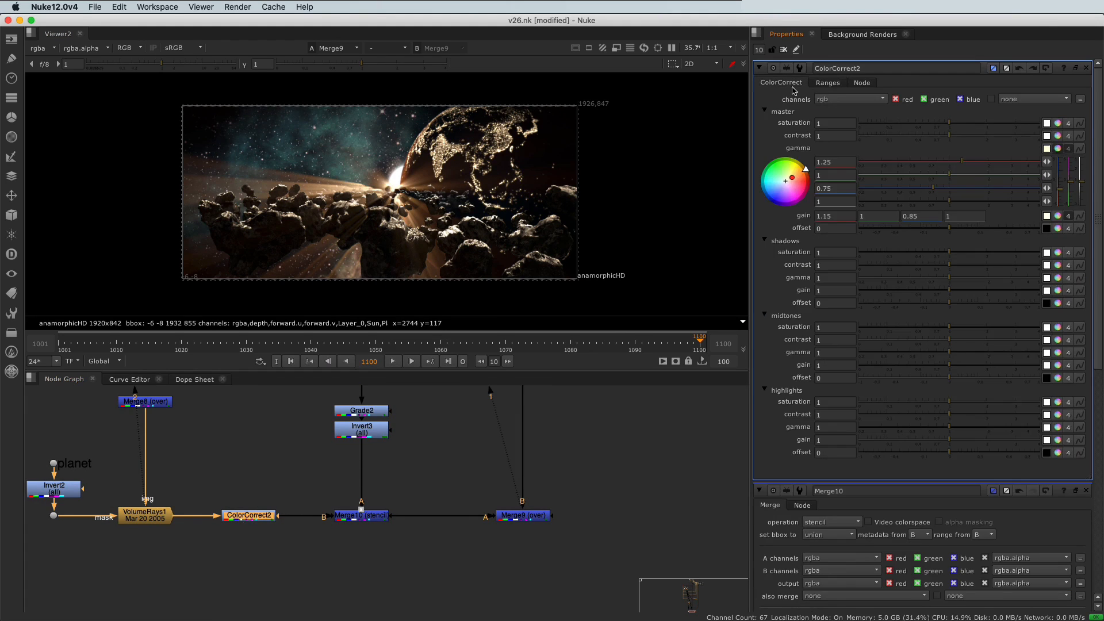
left_click(828, 84)
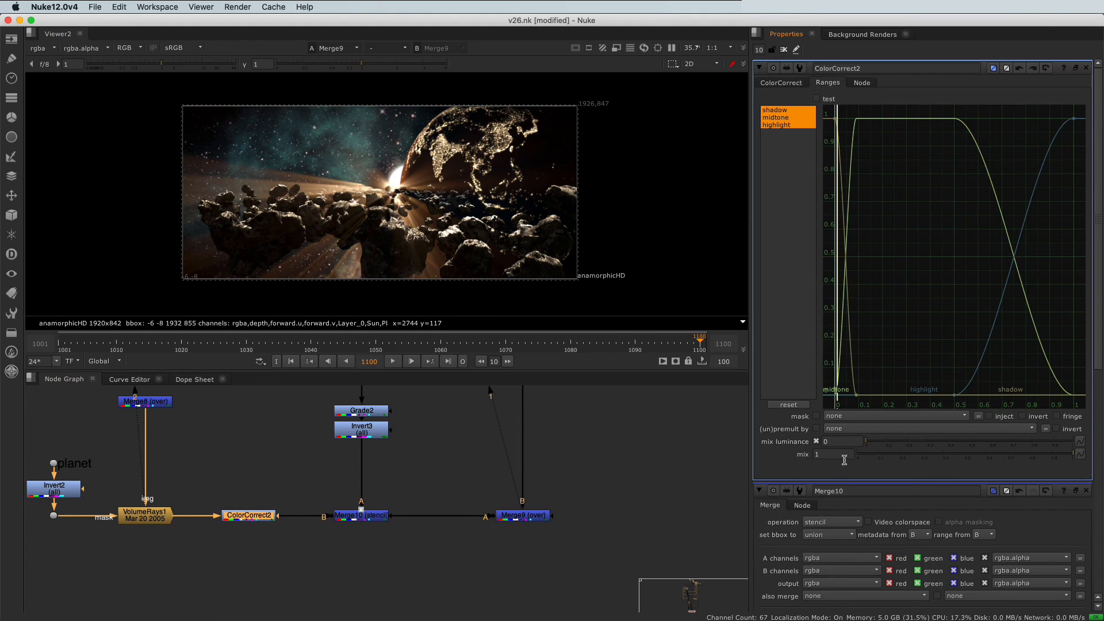
left_click_drag(1039, 453, 1015, 443)
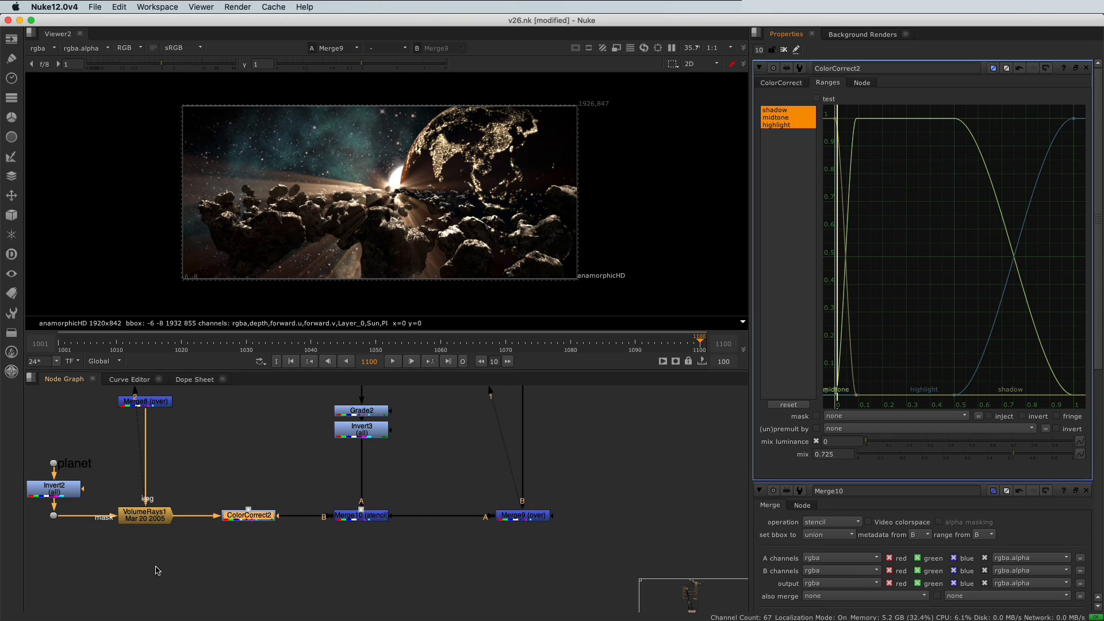
- Reposition the VolumeRays1 volumetrics center near the sun, at x 1044, y 431
double_click(150, 517)
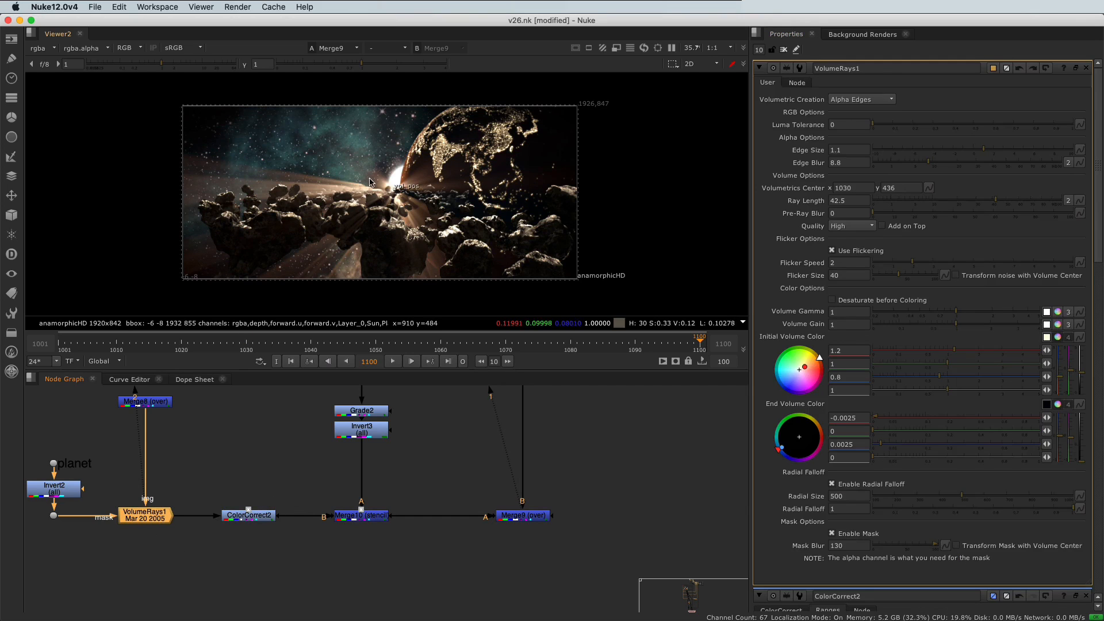
scroll(369, 182, "up", 2)
left_click_drag(418, 198, 424, 203)
scroll(415, 208, "down", 2)
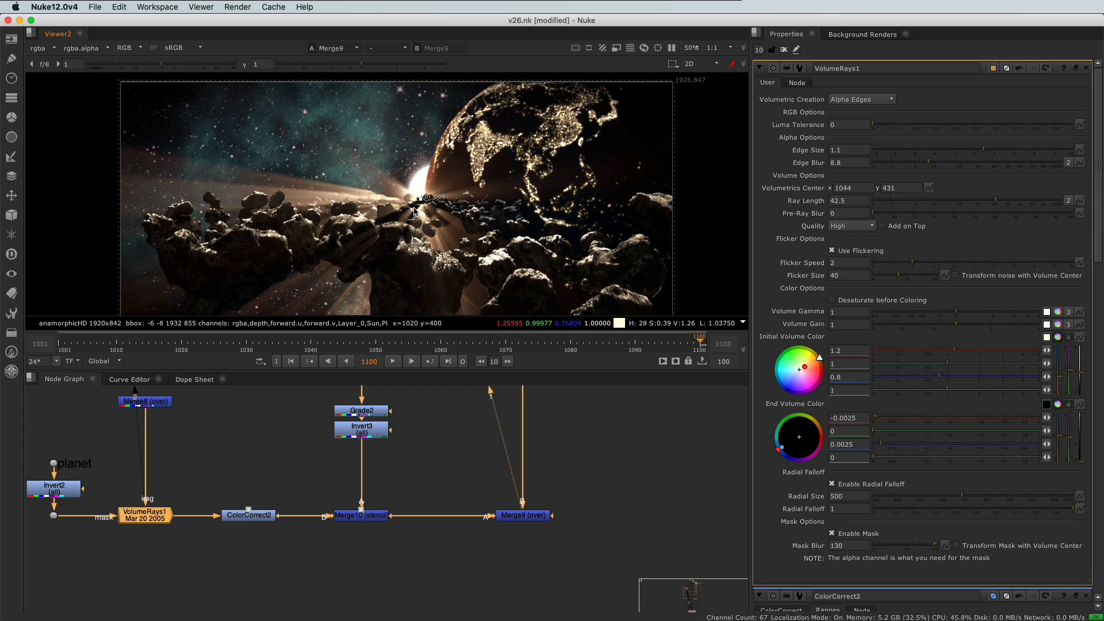
scroll(224, 453, "down", 2)
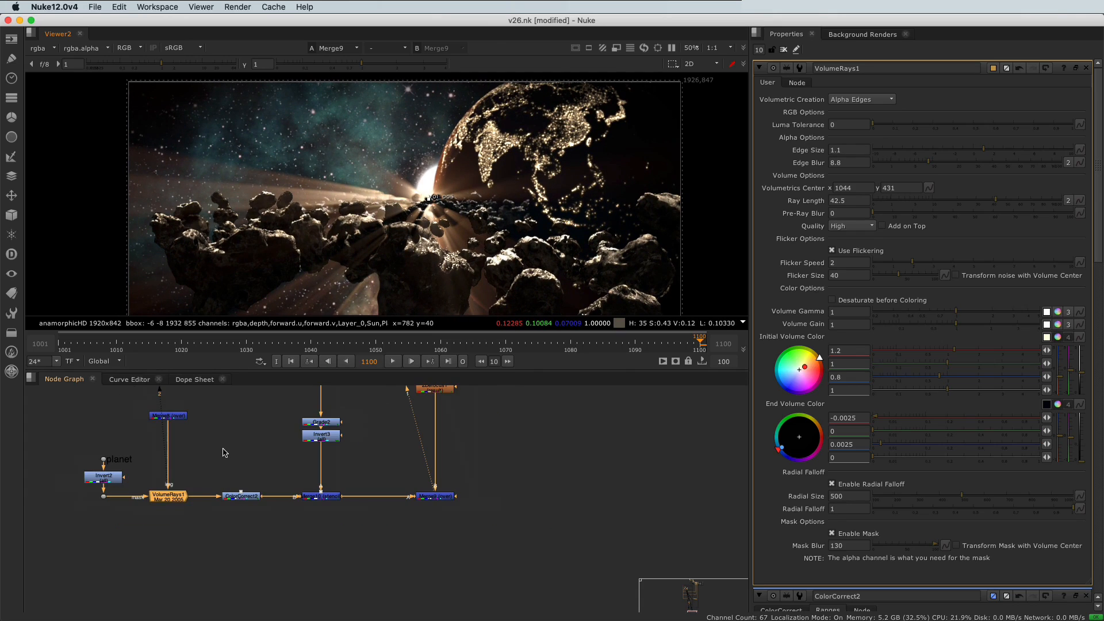
scroll(357, 182, "down", 1)
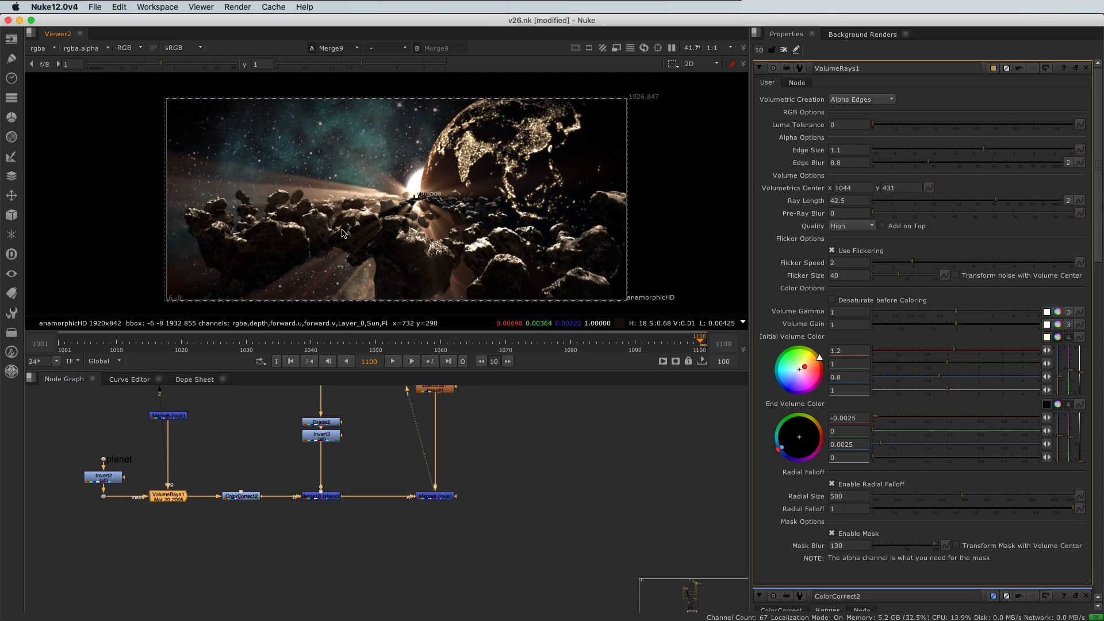